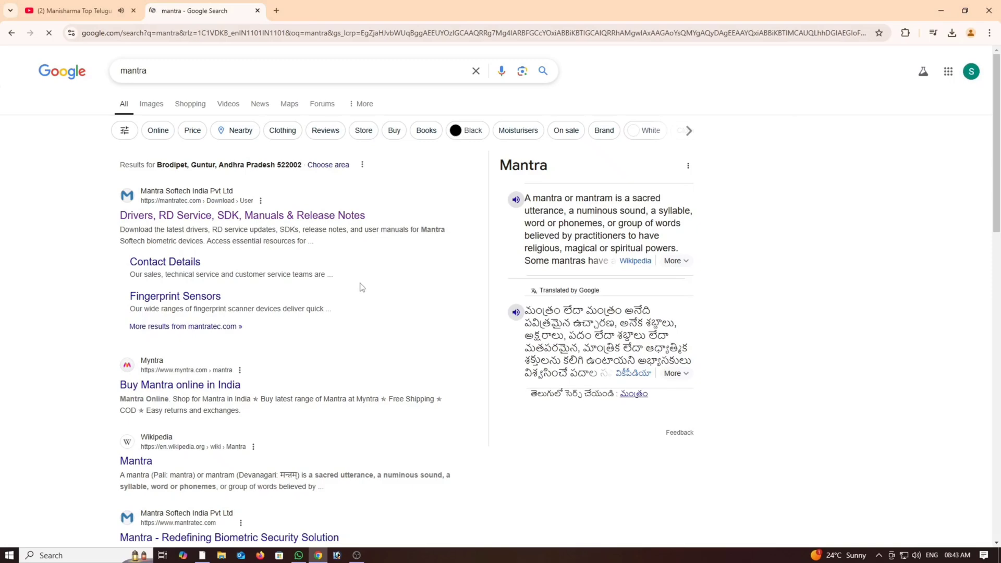
Search Google for "mantra" and open the Mantra Softech result for drivers, RD Service, SDK, manuals and release notes.
{"action": "key", "text": "alt+Left"}
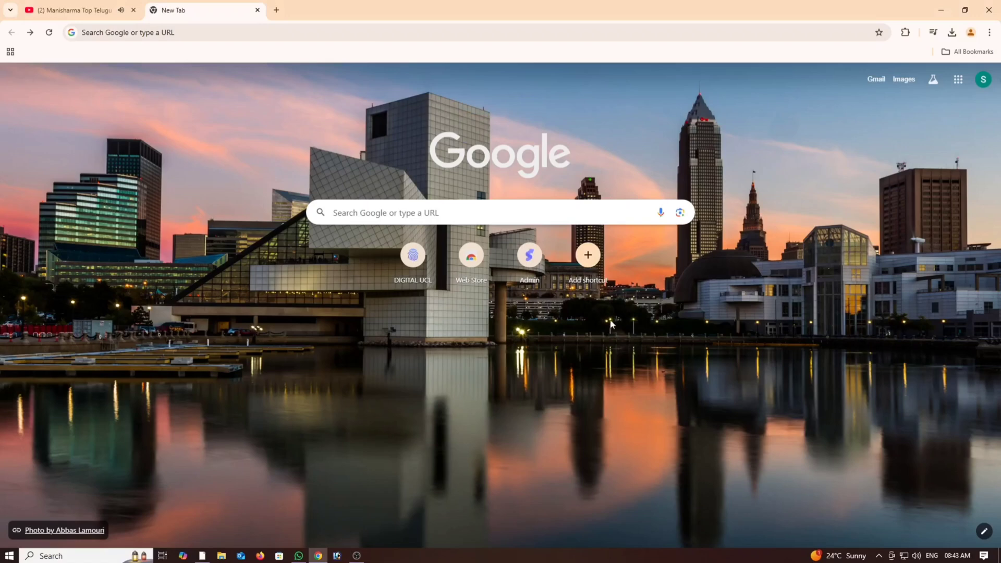
{"action": "left_click", "coordinate": [477, 214]}
{"action": "type", "text": "mantr"}
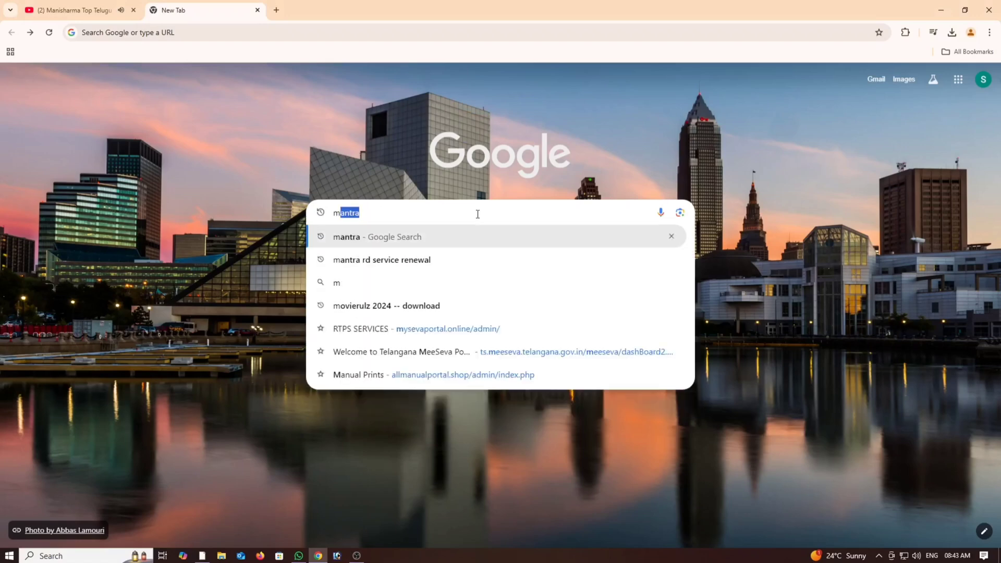
{"action": "type", "text": "a"}
{"action": "key", "text": "Return"}
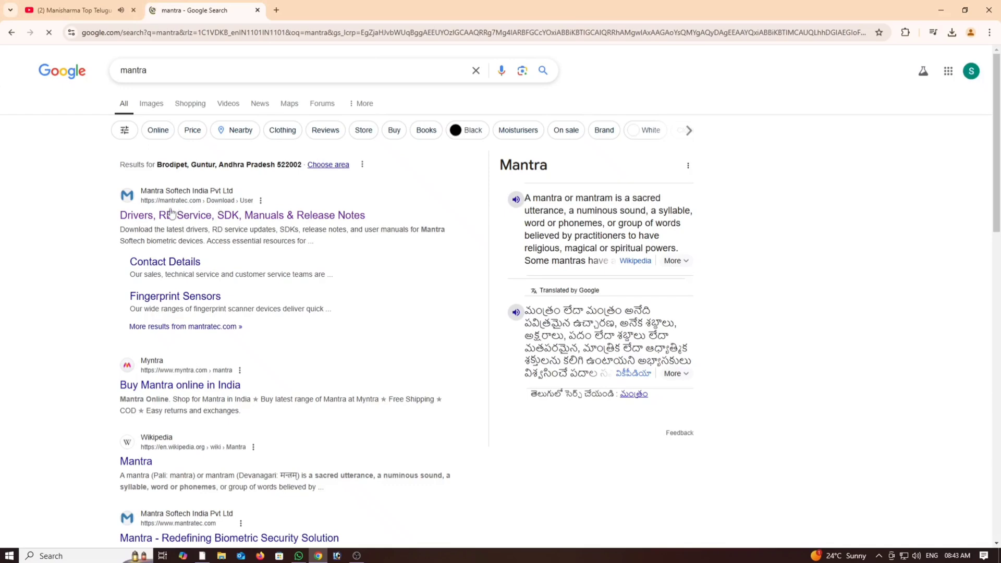
{"action": "left_click", "coordinate": [155, 217]}
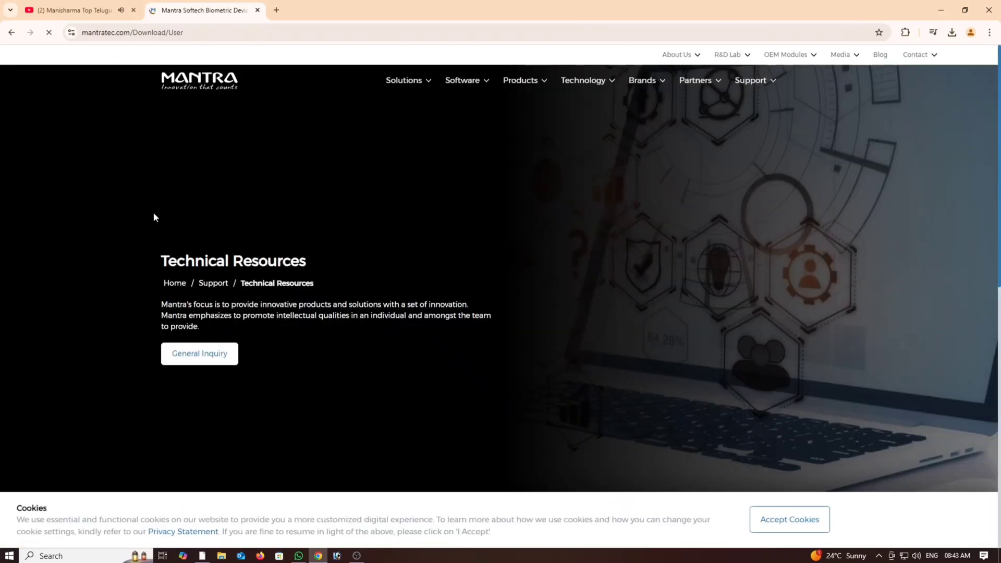
Select the MFS110 (L1) product under Authentication Devices - Aadhaar in the Resource Finder.
{"action": "scroll", "coordinate": [442, 283], "scroll_direction": "down", "scroll_amount": 5}
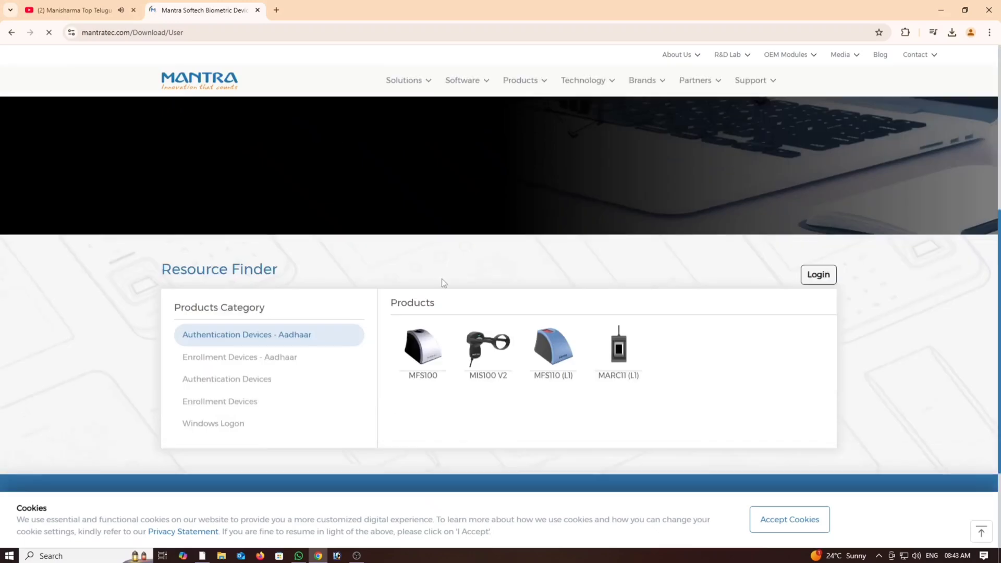
{"action": "scroll", "coordinate": [444, 261], "scroll_direction": "up", "scroll_amount": 1}
{"action": "scroll", "coordinate": [464, 299], "scroll_direction": "down", "scroll_amount": 3}
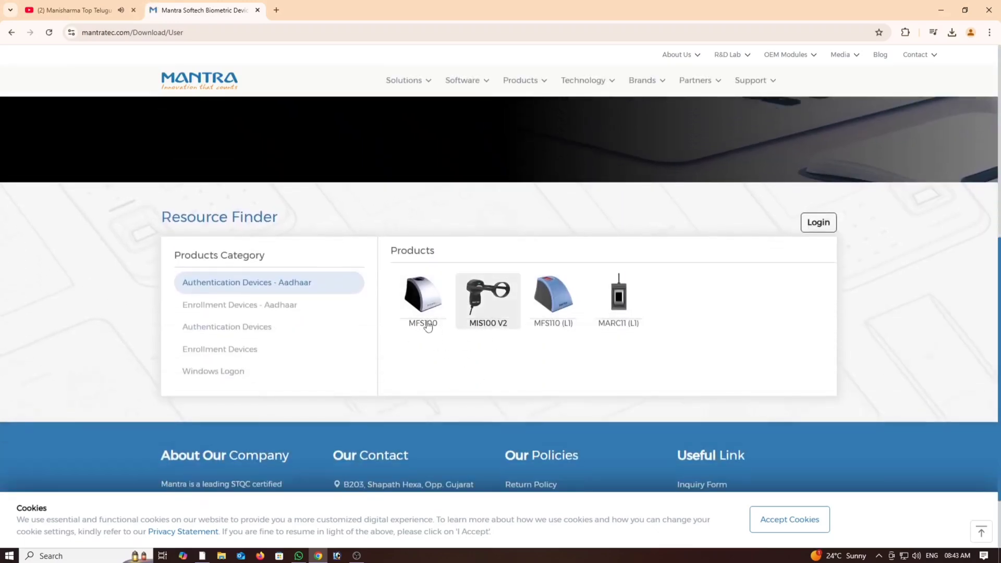
{"action": "left_click", "coordinate": [560, 305]}
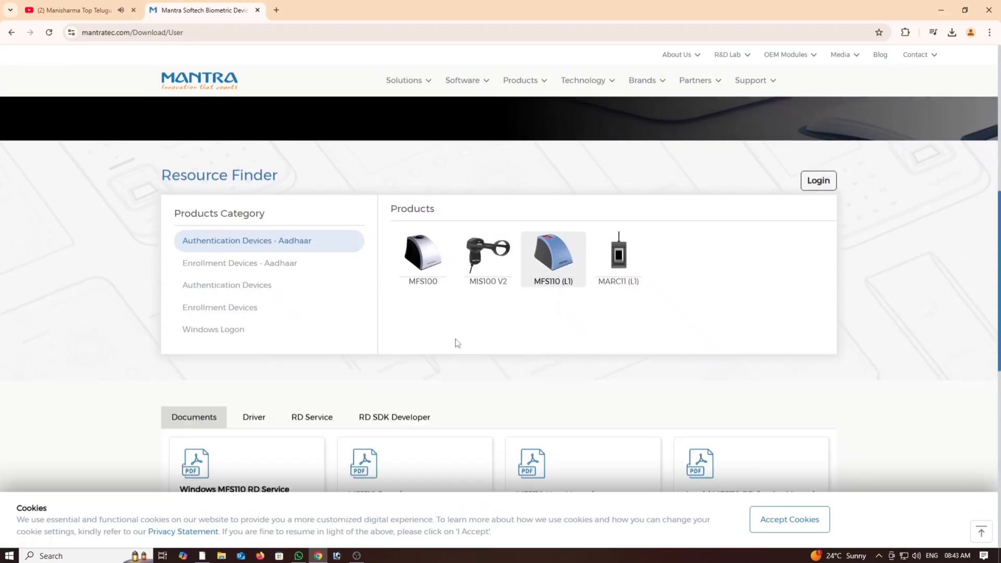
Download the MFS110 Driver version 2.0.0.0 from the product's resources, completing the reCAPTCHA check.
{"action": "scroll", "coordinate": [452, 342], "scroll_direction": "down", "scroll_amount": 2}
{"action": "scroll", "coordinate": [467, 319], "scroll_direction": "down", "scroll_amount": 3}
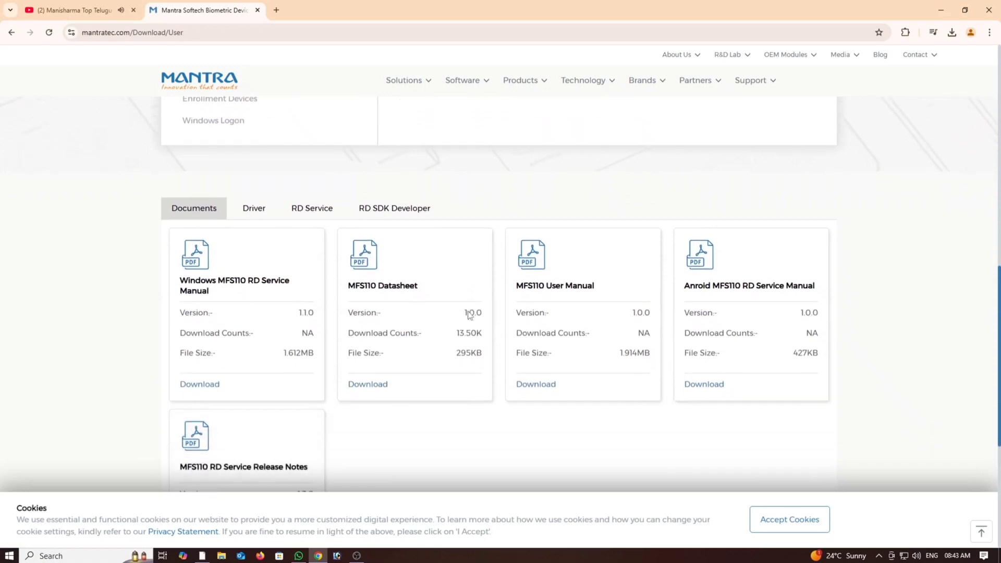
{"action": "scroll", "coordinate": [467, 329], "scroll_direction": "down", "scroll_amount": 2}
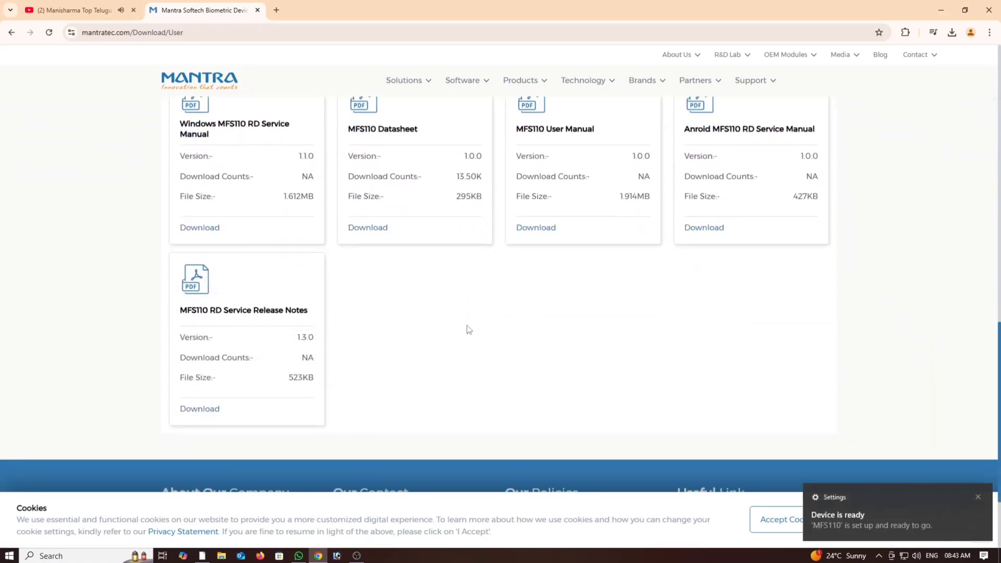
{"action": "scroll", "coordinate": [468, 329], "scroll_direction": "up", "scroll_amount": 1}
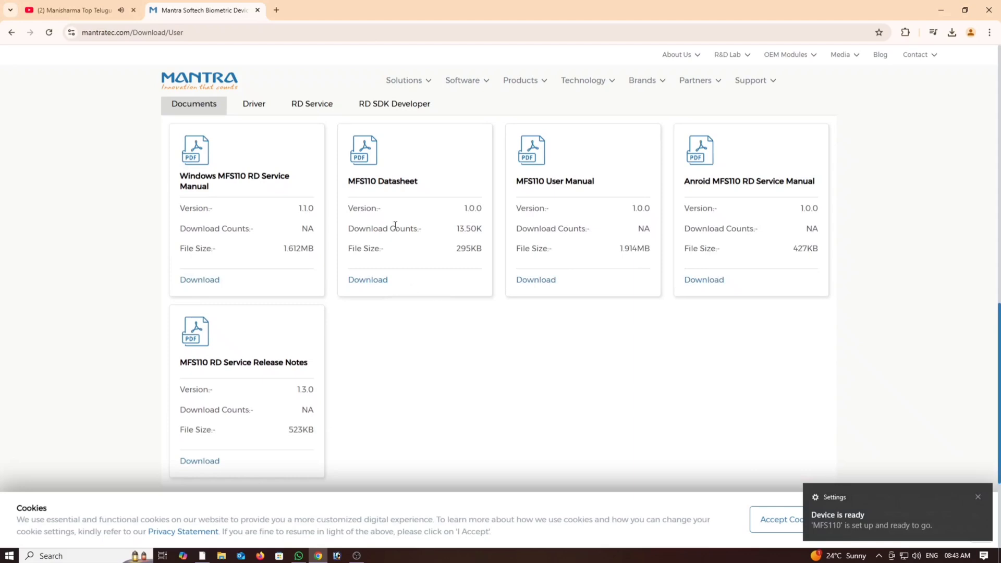
{"action": "left_click", "coordinate": [253, 105]}
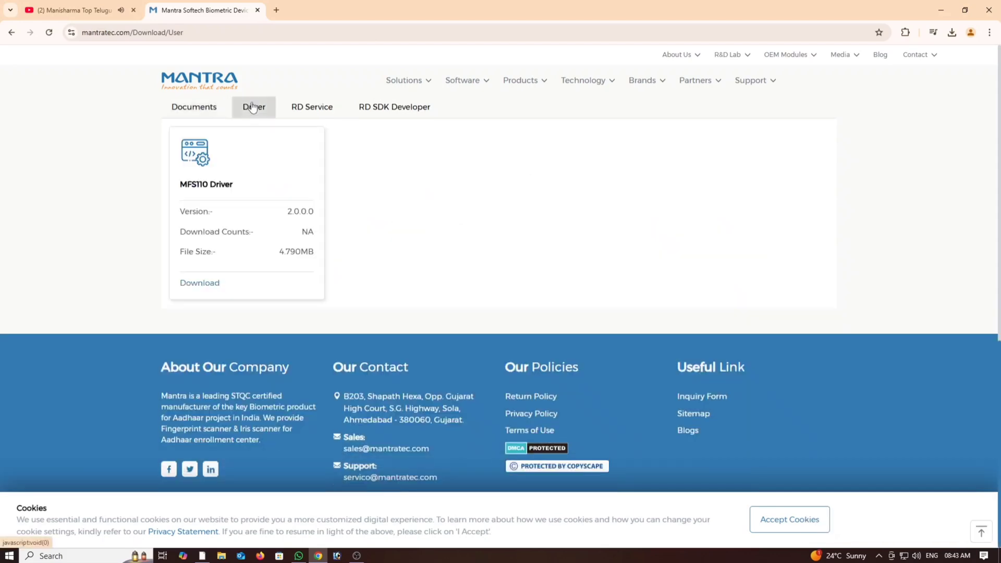
{"action": "left_click", "coordinate": [207, 285]}
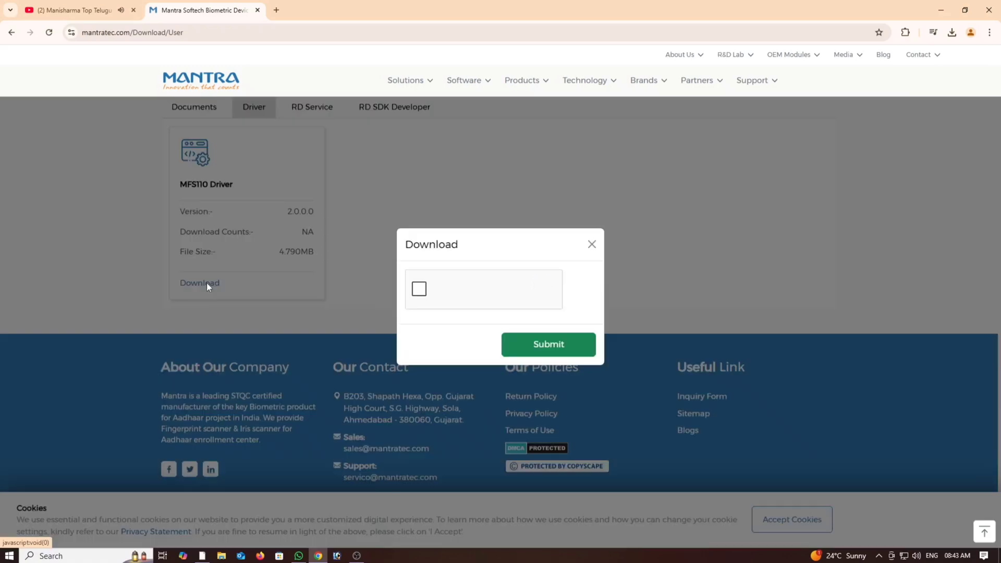
{"action": "left_click", "coordinate": [419, 290]}
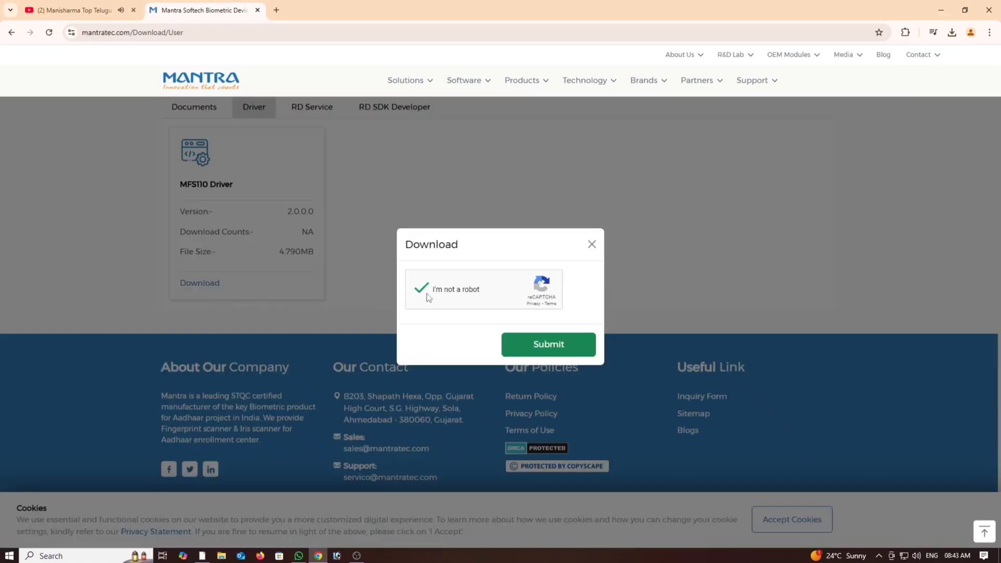
{"action": "left_click", "coordinate": [547, 351]}
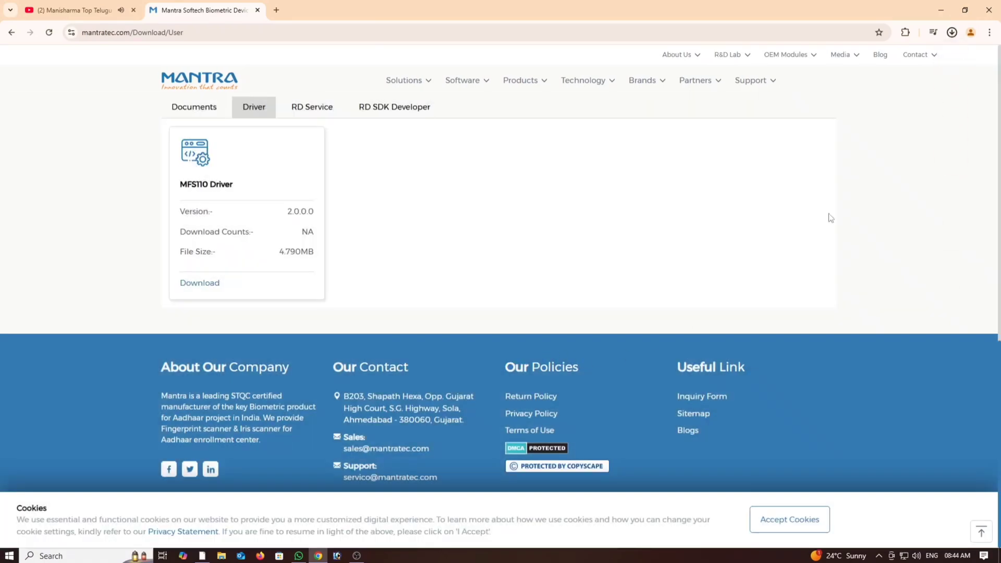
Run the downloaded MFS110 driver installer, allow it to make changes, and complete the setup wizard.
{"action": "mouse_move", "coordinate": [940, 52]}
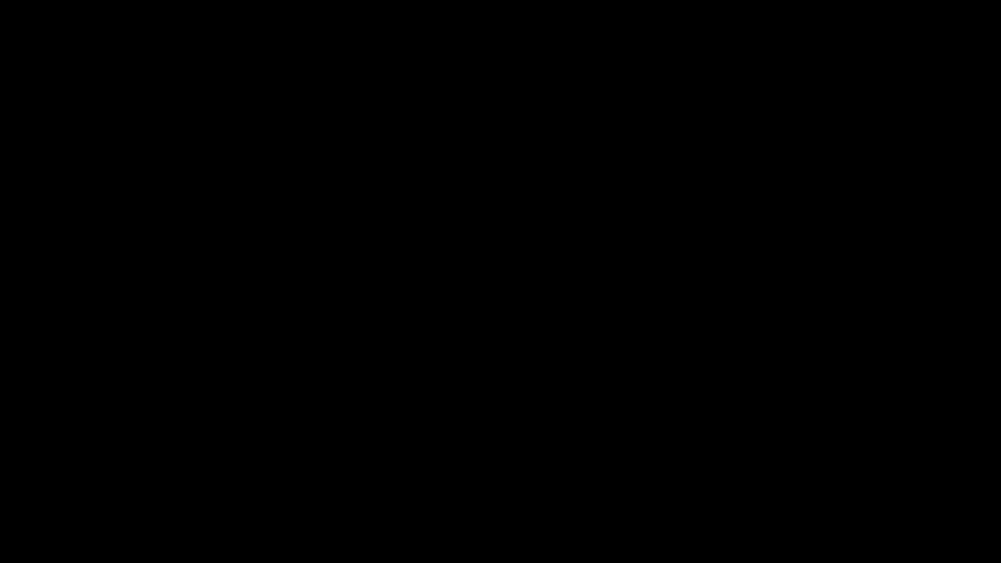
{"action": "left_click", "coordinate": [453, 346]}
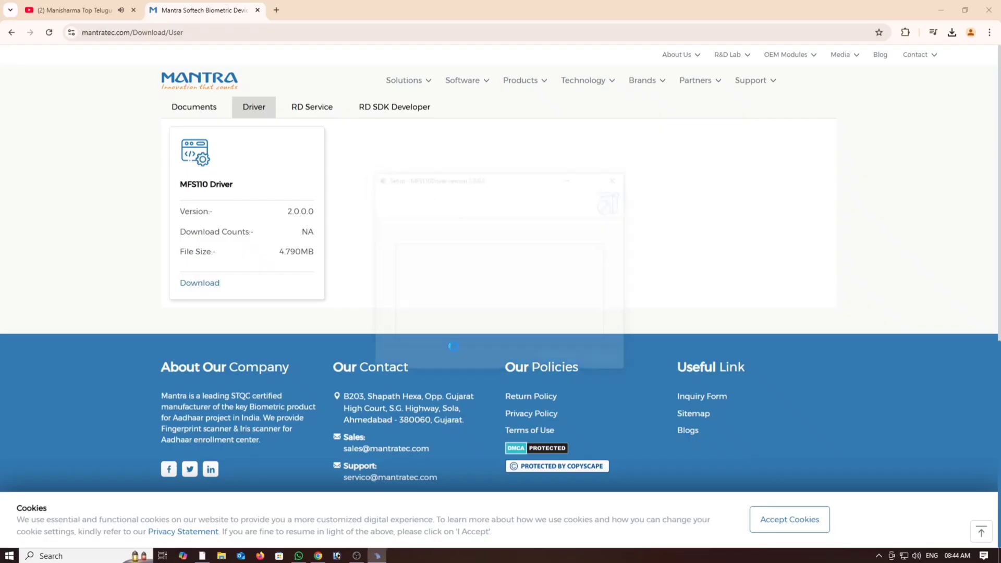
{"action": "left_click", "coordinate": [559, 361]}
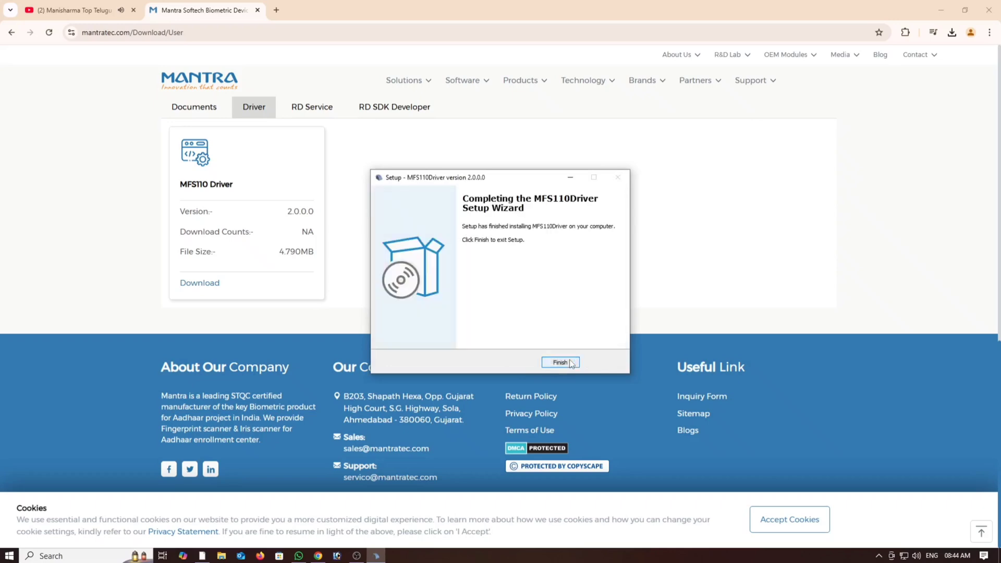
{"action": "left_click", "coordinate": [559, 362]}
Download the MFS110 Windows RD Service version 1.3.0, completing the reCAPTCHA check.
{"action": "scroll", "coordinate": [400, 266], "scroll_direction": "up", "scroll_amount": 1}
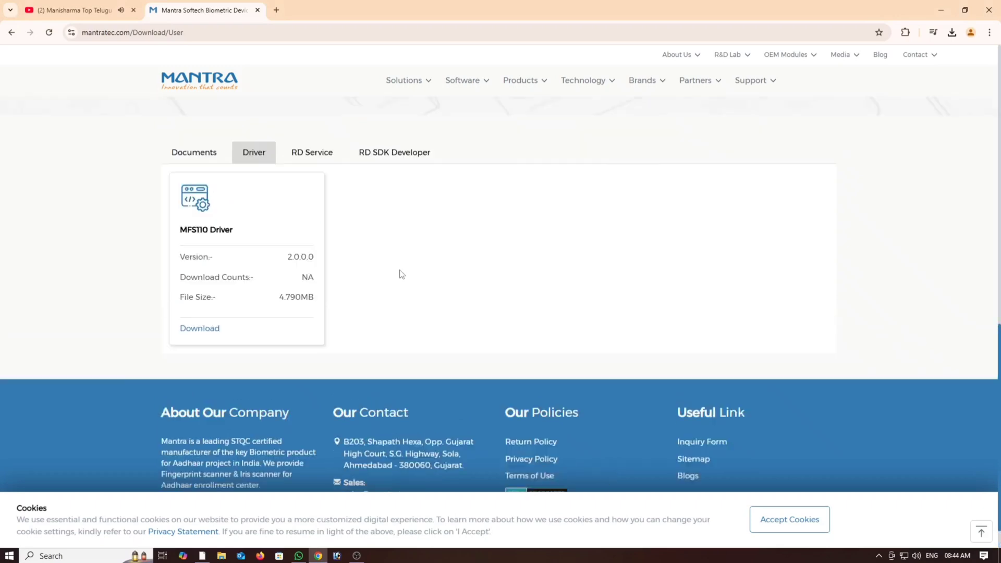
{"action": "scroll", "coordinate": [399, 281], "scroll_direction": "up", "scroll_amount": 1}
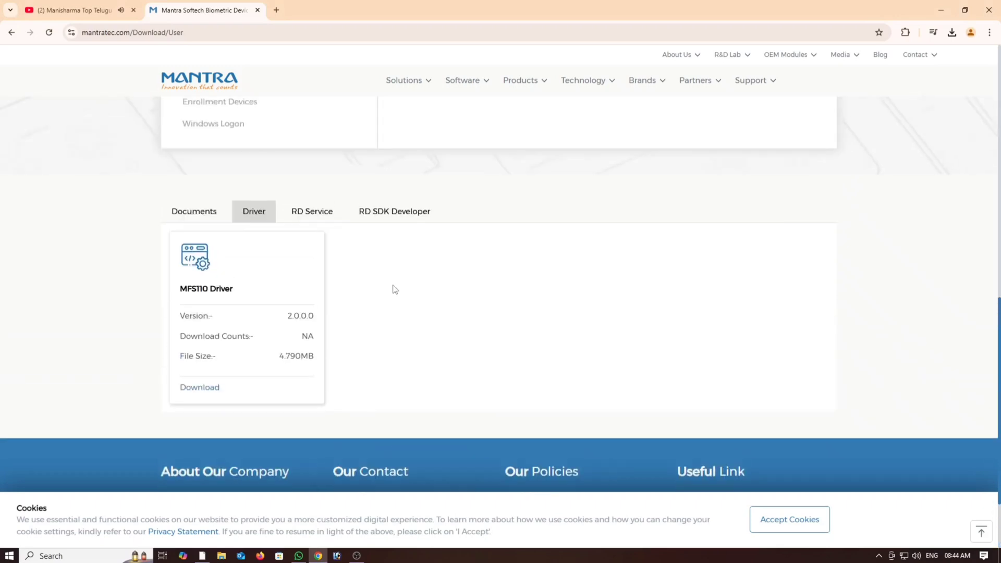
{"action": "left_click", "coordinate": [321, 222]}
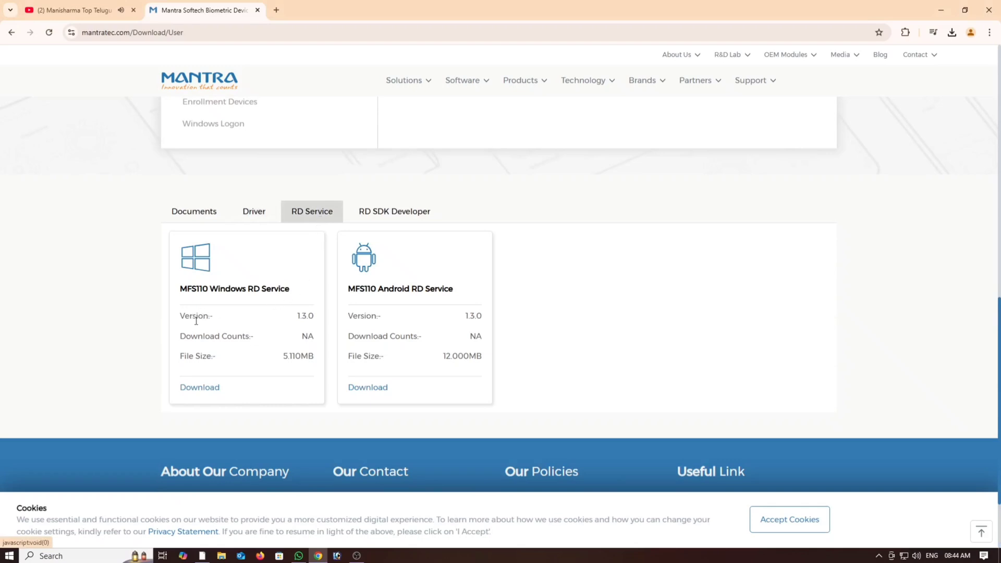
{"action": "left_click_drag", "start_coordinate": [180, 289], "coordinate": [290, 287]}
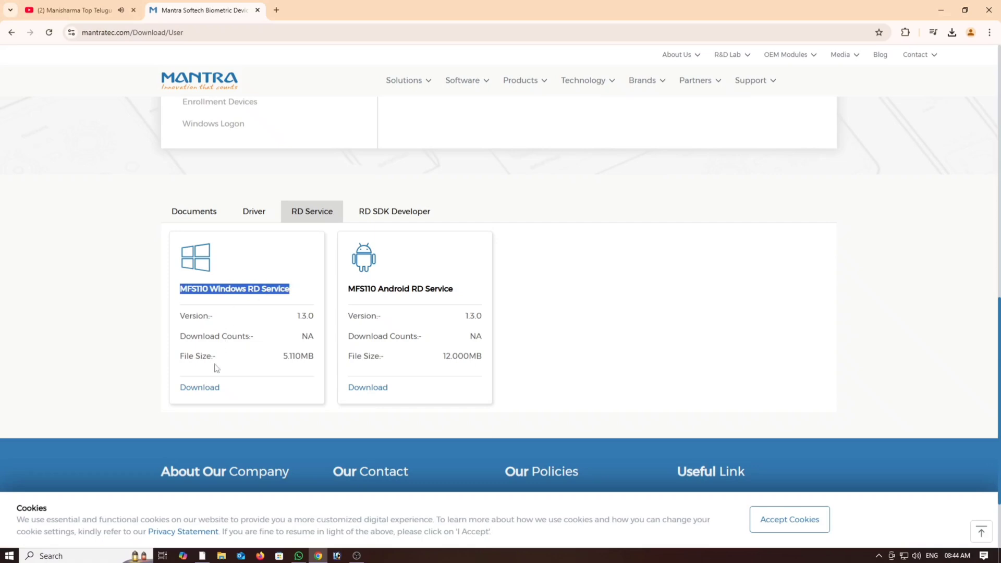
{"action": "left_click", "coordinate": [209, 388]}
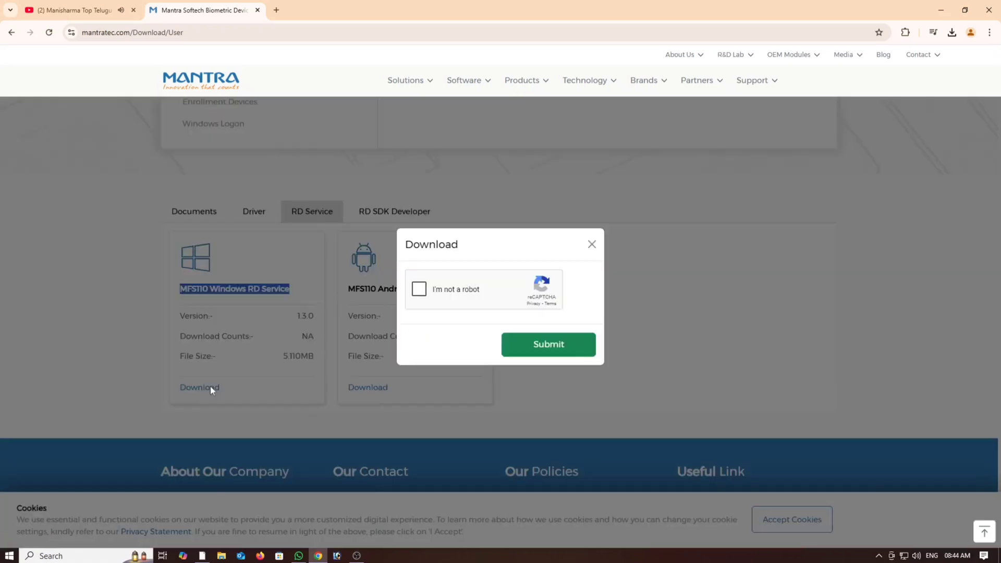
{"action": "left_click", "coordinate": [419, 289]}
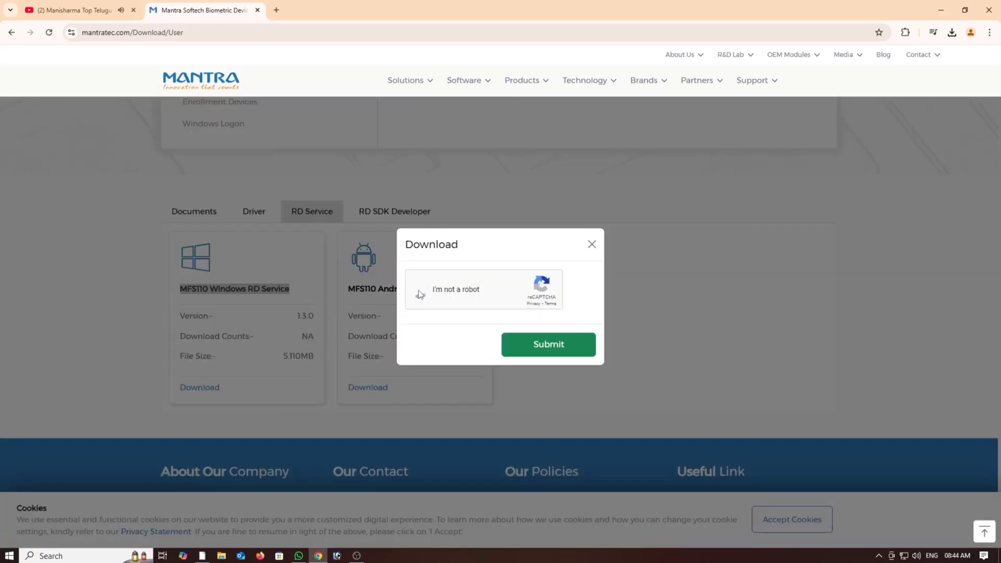
{"action": "left_click", "coordinate": [524, 344]}
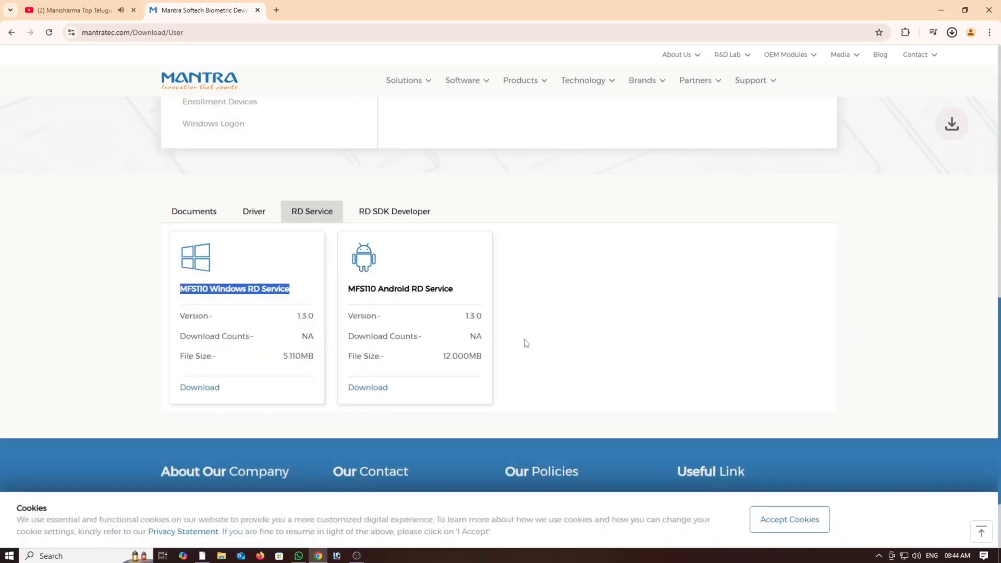
Run MantraMFS110RDService_1.3.0.exe and complete its setup wizard with the default Start Menu folder.
{"action": "left_click", "coordinate": [951, 33]}
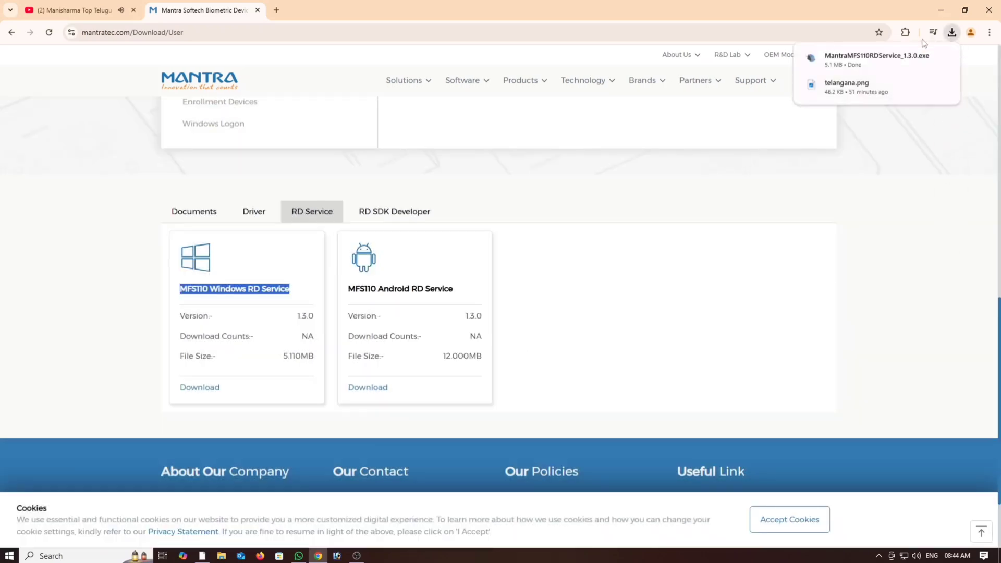
{"action": "left_click", "coordinate": [899, 66]}
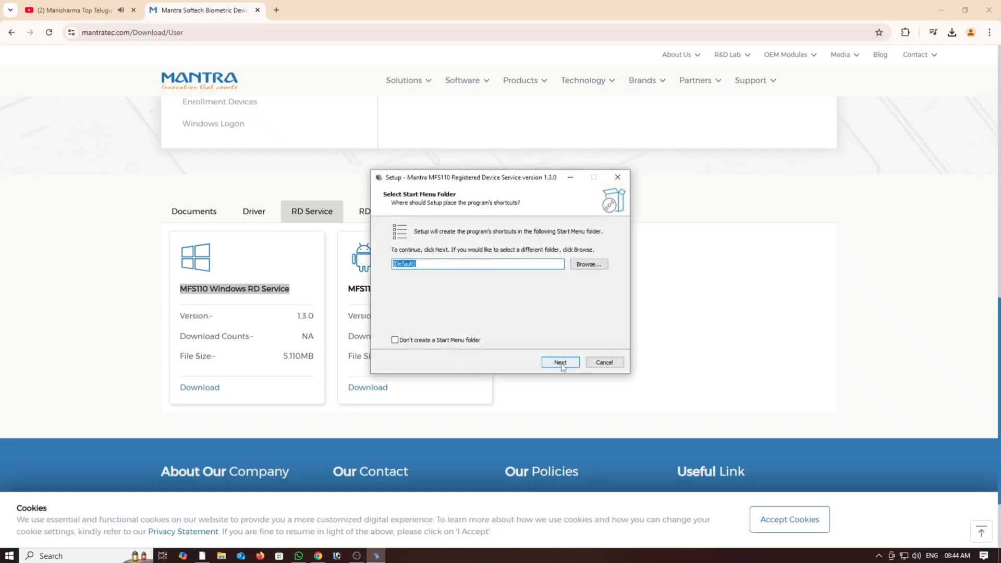
{"action": "left_click", "coordinate": [561, 363]}
{"action": "left_click", "coordinate": [560, 364]}
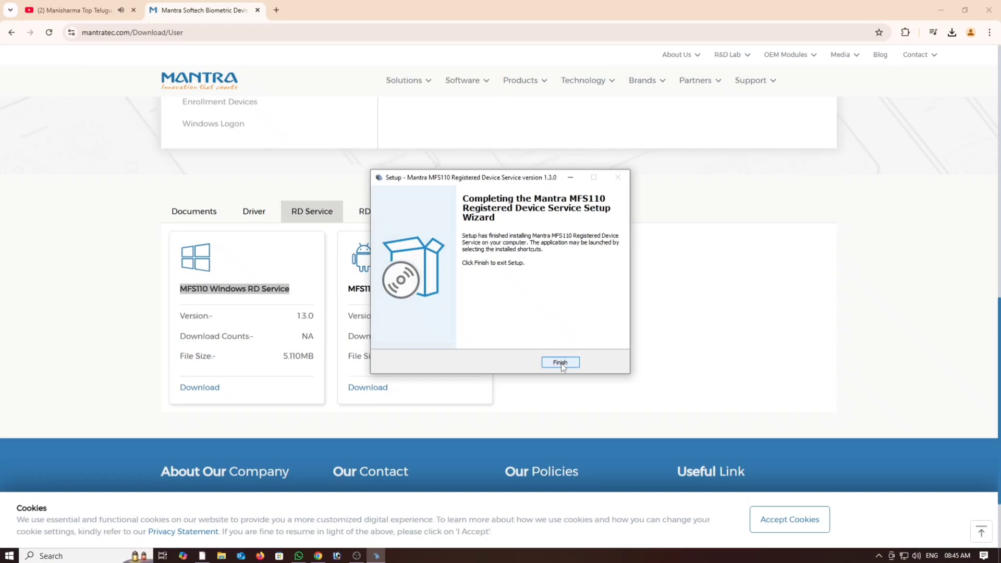
{"action": "left_click", "coordinate": [561, 363]}
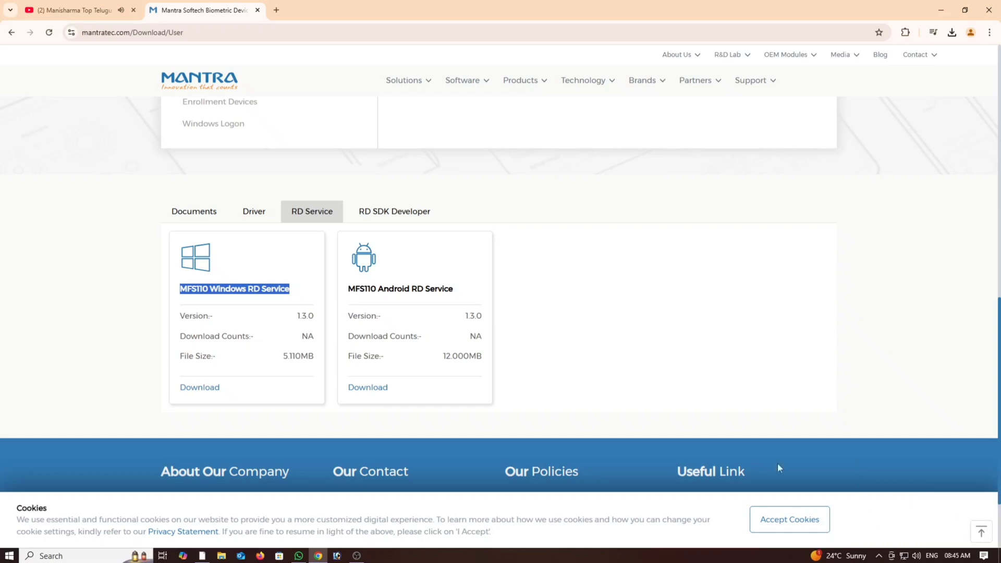
Switch to the DigiPay biometric authentication page in Edge and start the agent authentication.
{"action": "left_click", "coordinate": [203, 556]}
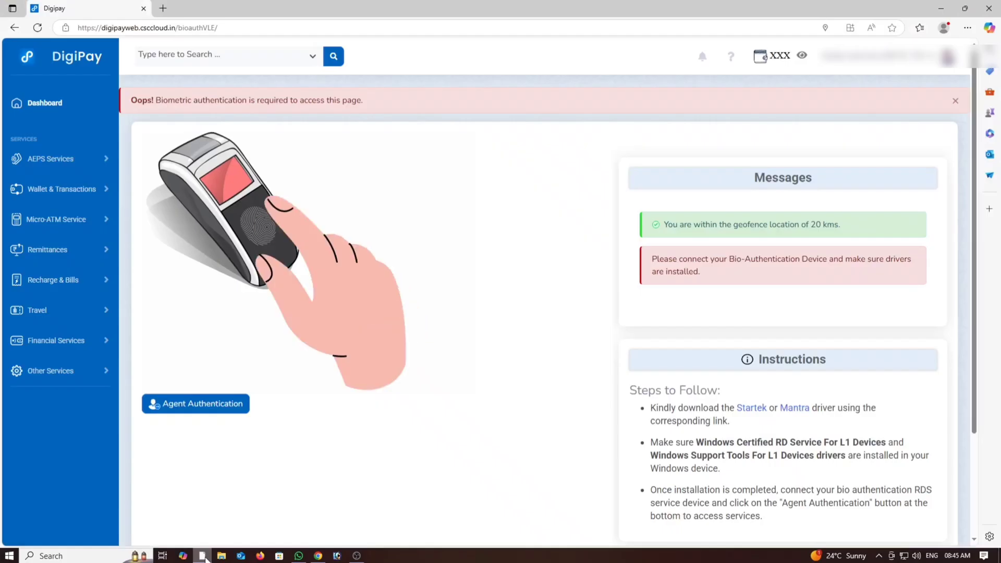
{"action": "left_click", "coordinate": [219, 407]}
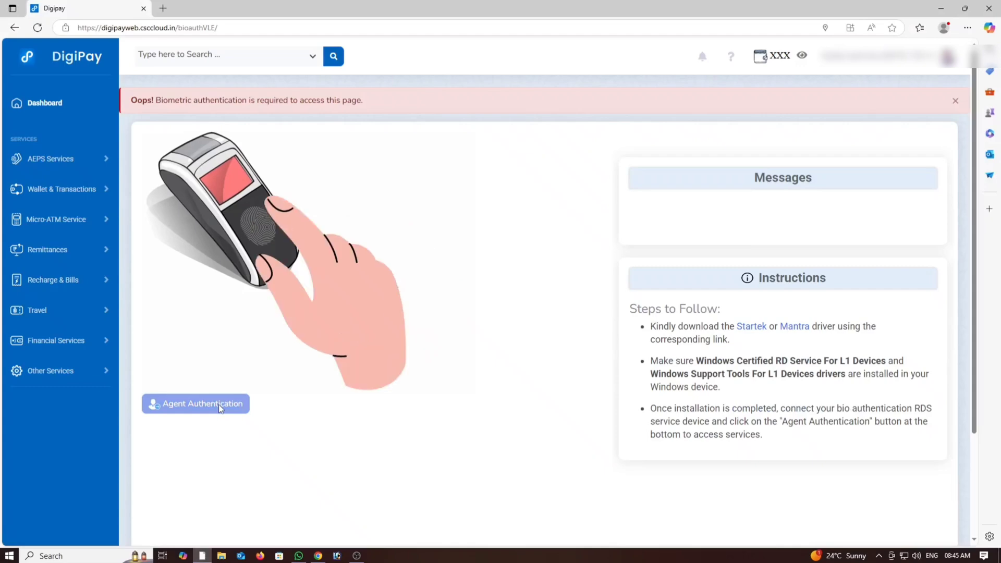